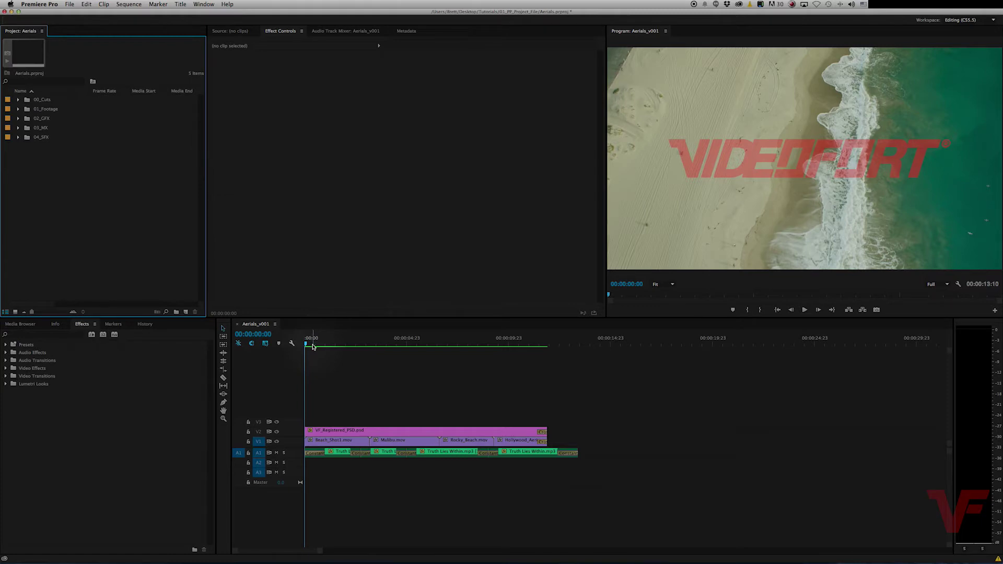
Step: Play the Aerials_v001 sequence from the start and stop it at its end, 00:00:13:10
left_click(313, 343)
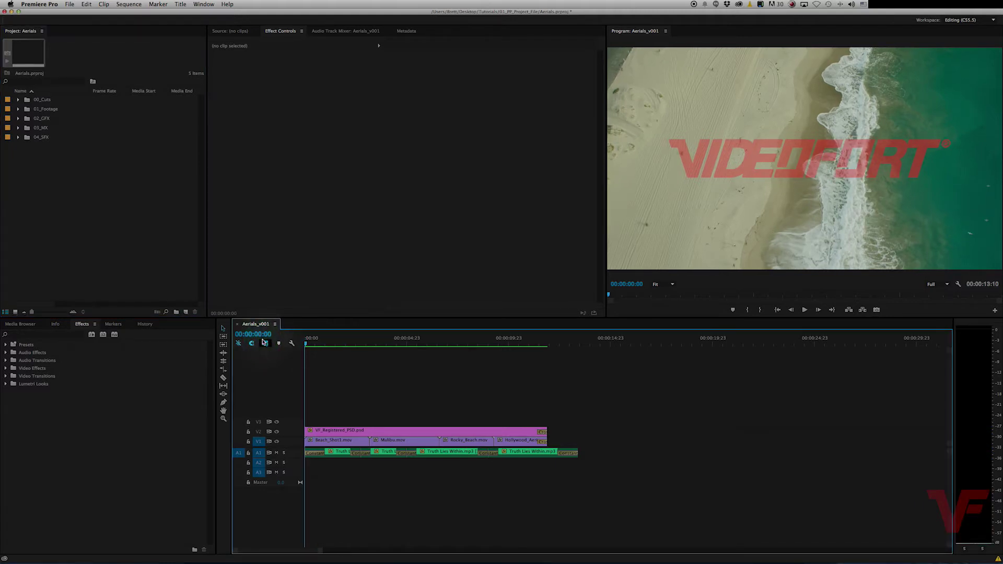
key("space")
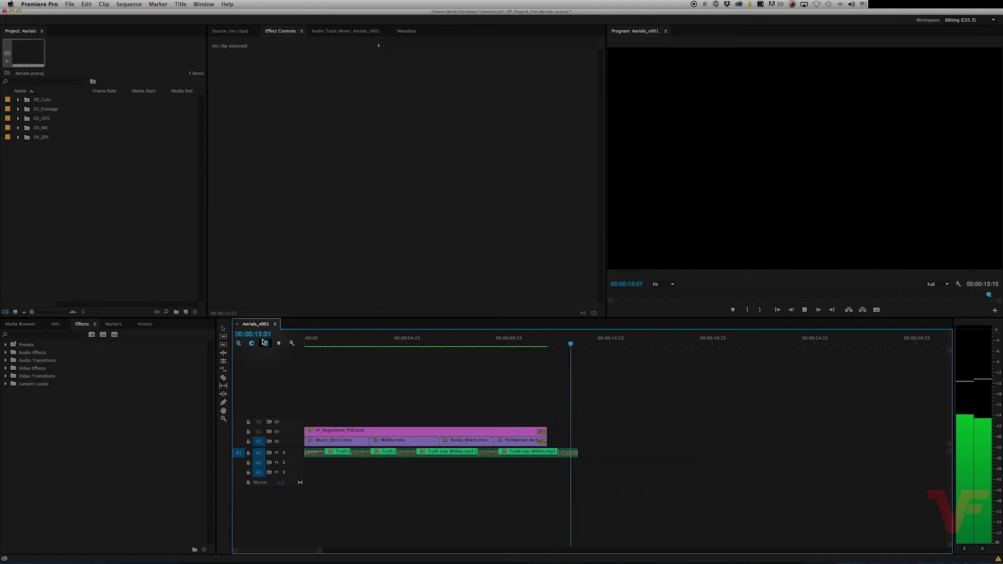
key("space")
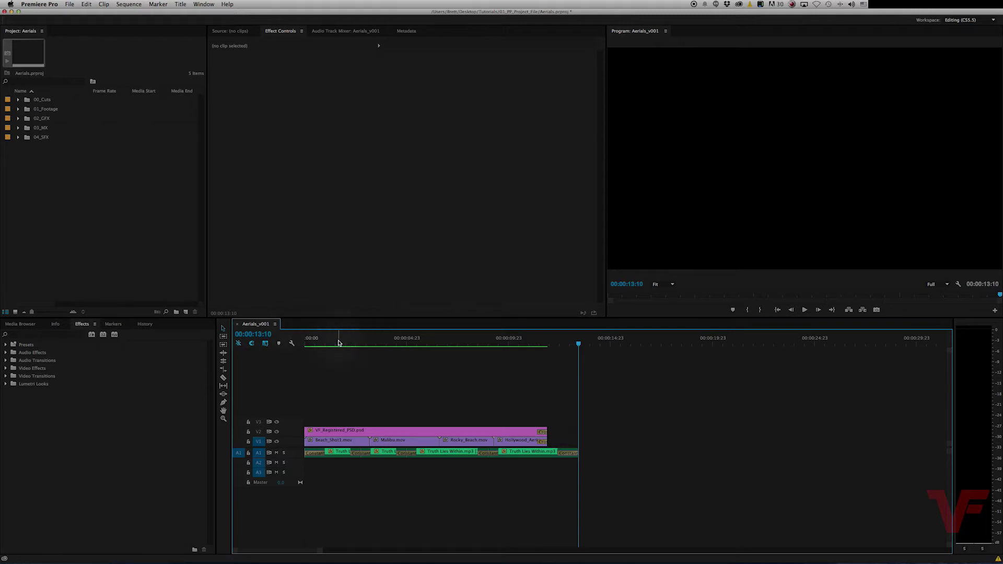
Step: Snap the playhead to the end of the audio and zoom the timeline in around it
left_click_drag(326, 337, 301, 336)
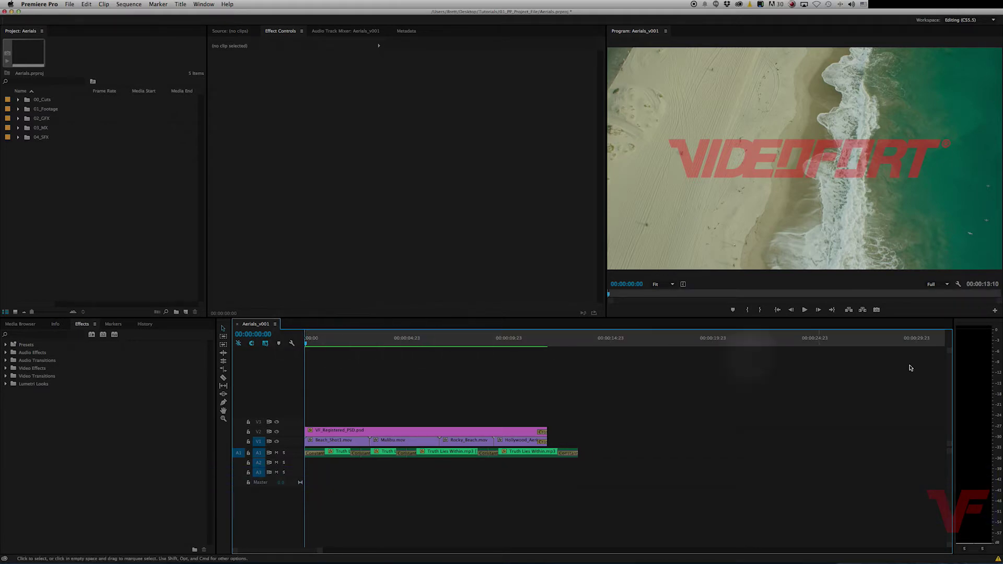
left_click_drag(320, 342, 578, 347)
key("shift")
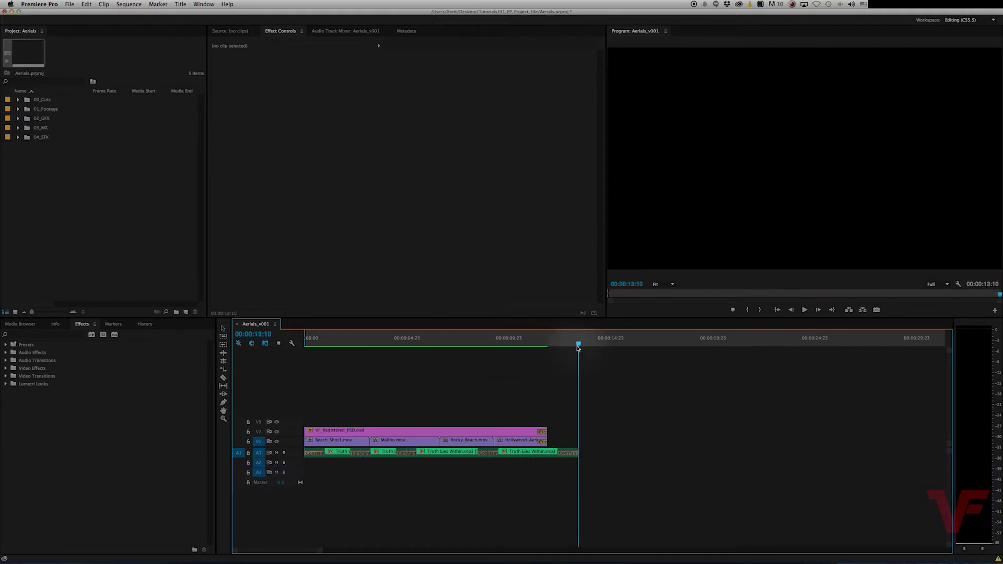
key("alt")
scroll(576, 408, "up", 10)
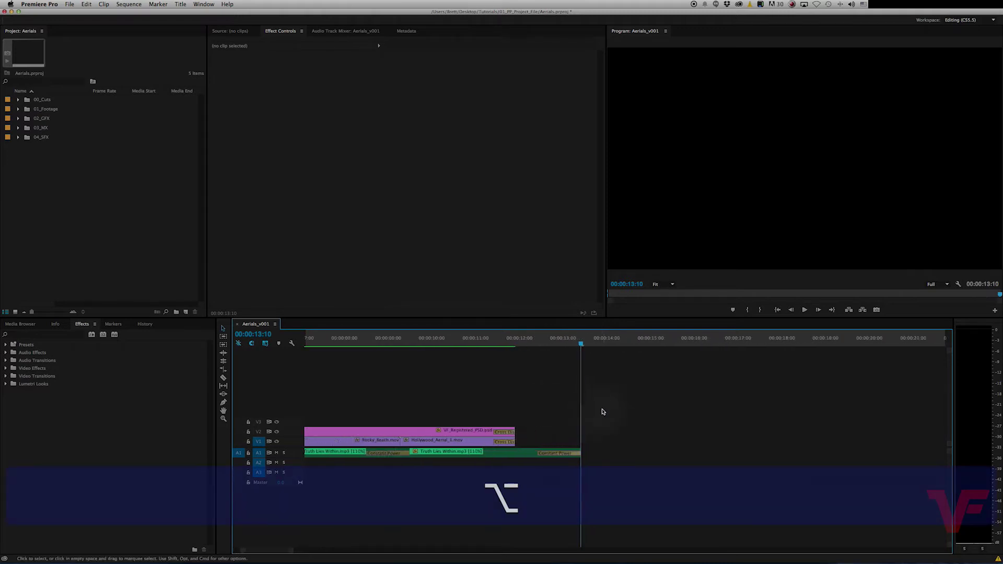
scroll(576, 430, "up", 3)
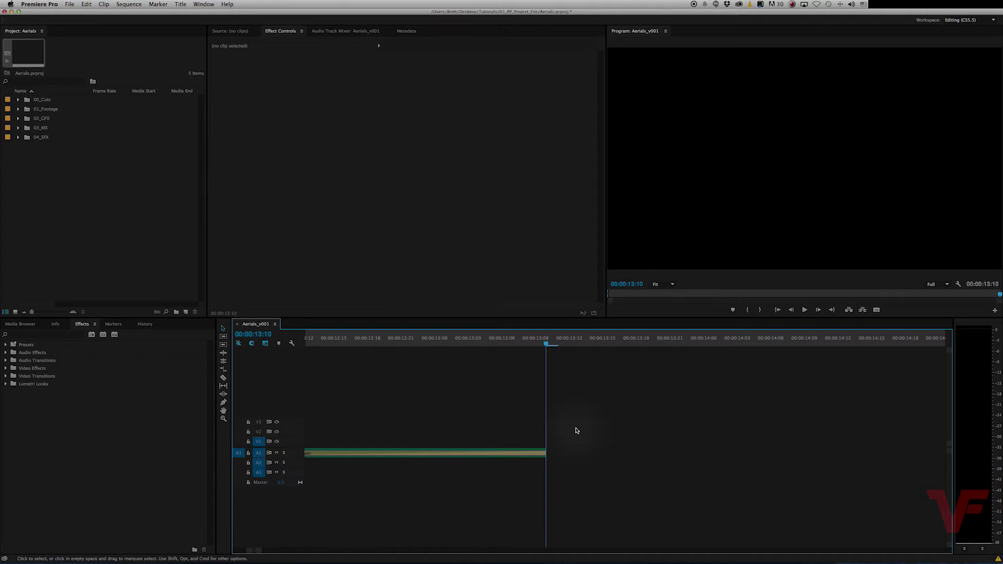
Step: Set the sequence out point one frame back at 00:00:13:09, then zoom the timeline back out
key("o")
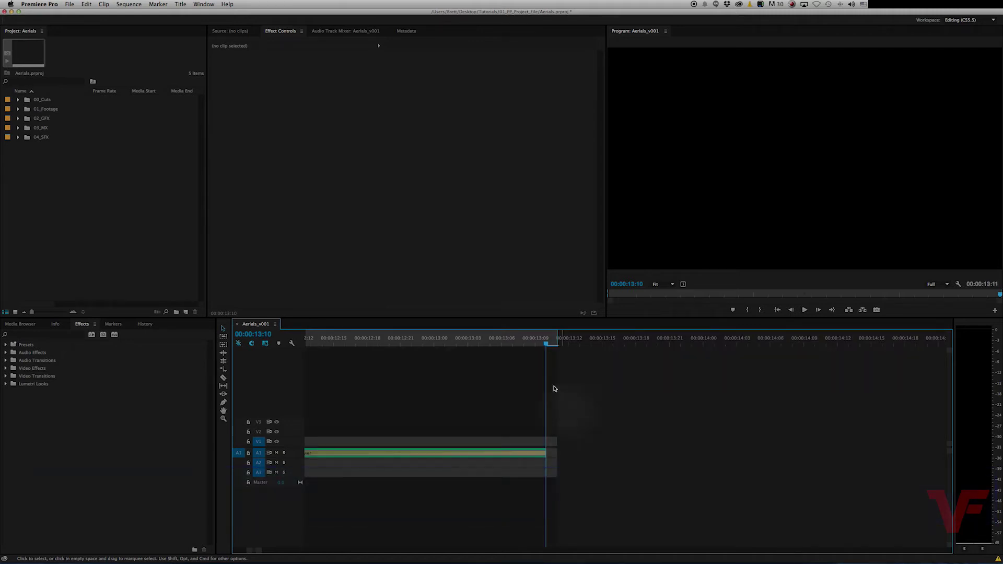
mouse_move(548, 342)
left_mouse_down()
mouse_move(557, 344)
mouse_move(524, 342)
mouse_move(542, 347)
left_mouse_up()
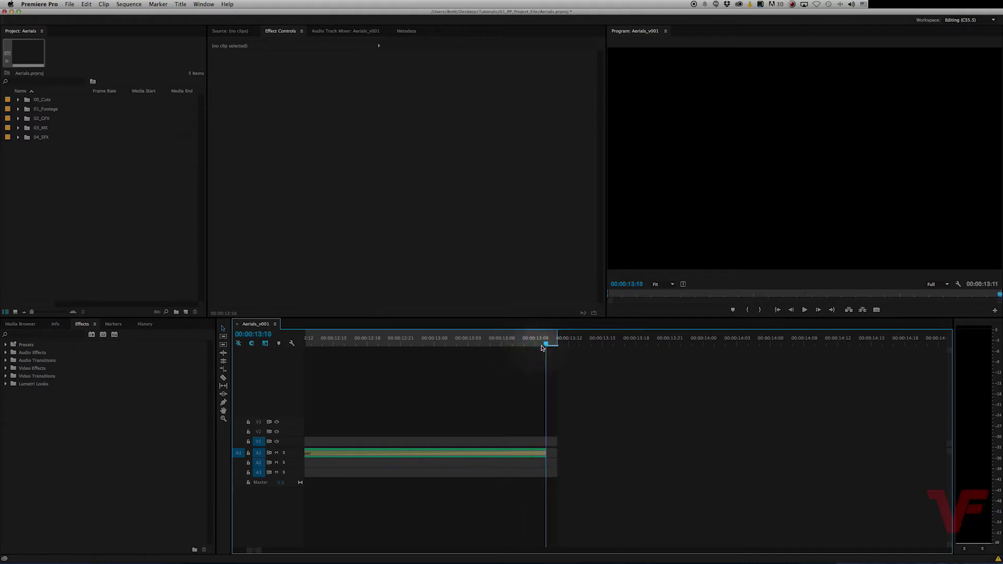
key("Left")
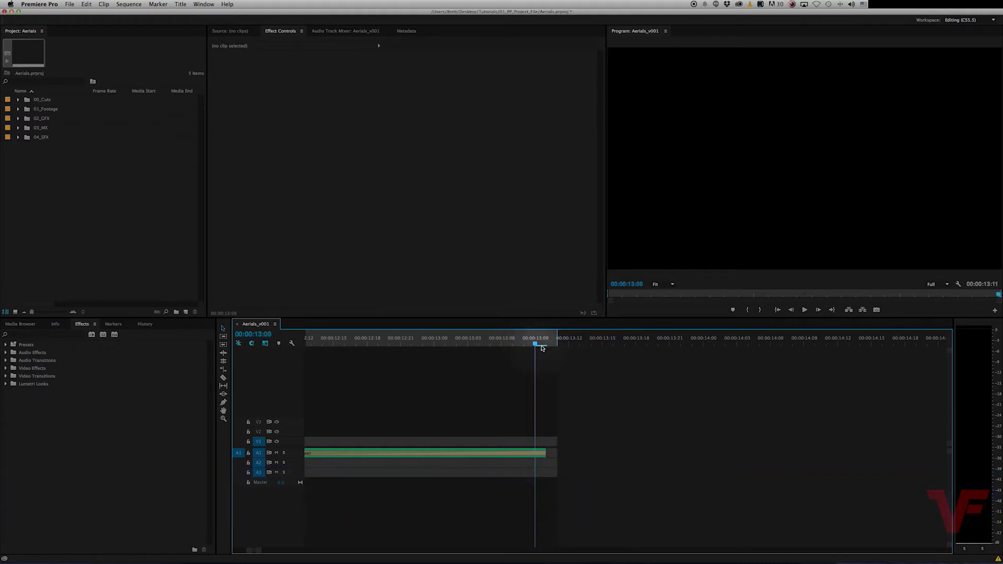
key("o")
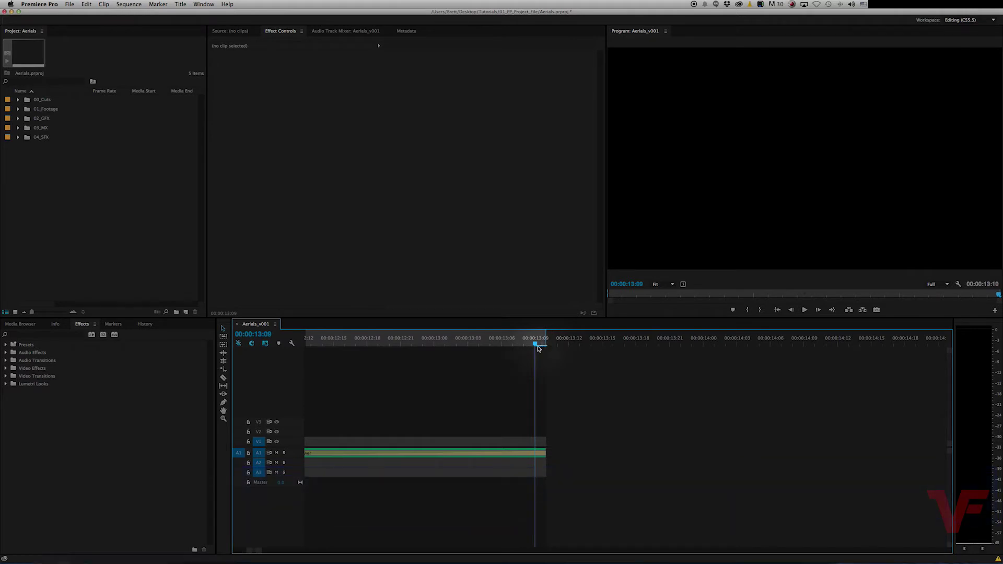
scroll(367, 394, "down", 5, "alt")
scroll(367, 393, "down", 8, "alt")
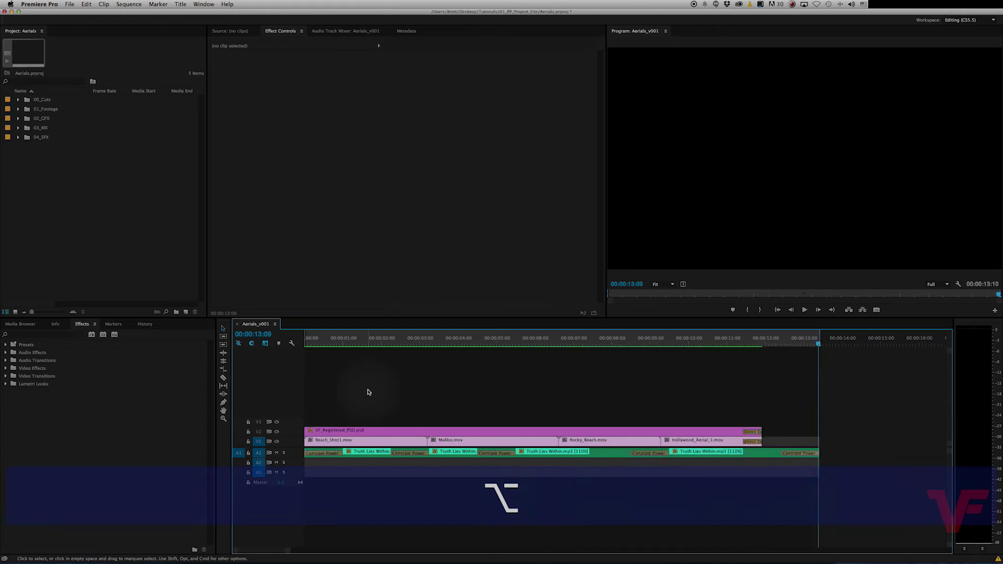
scroll(361, 382, "down", 3, "alt")
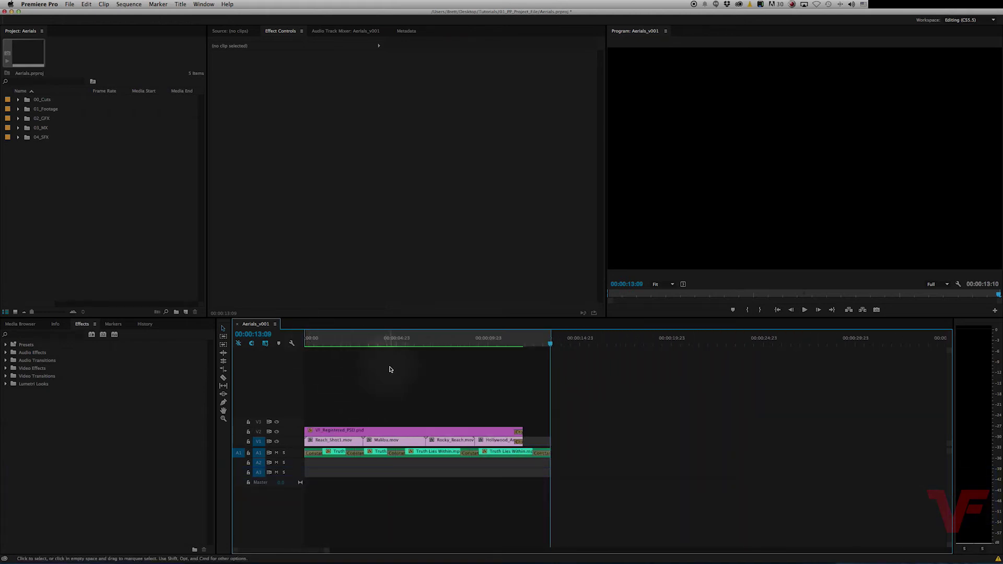
left_click(70, 4)
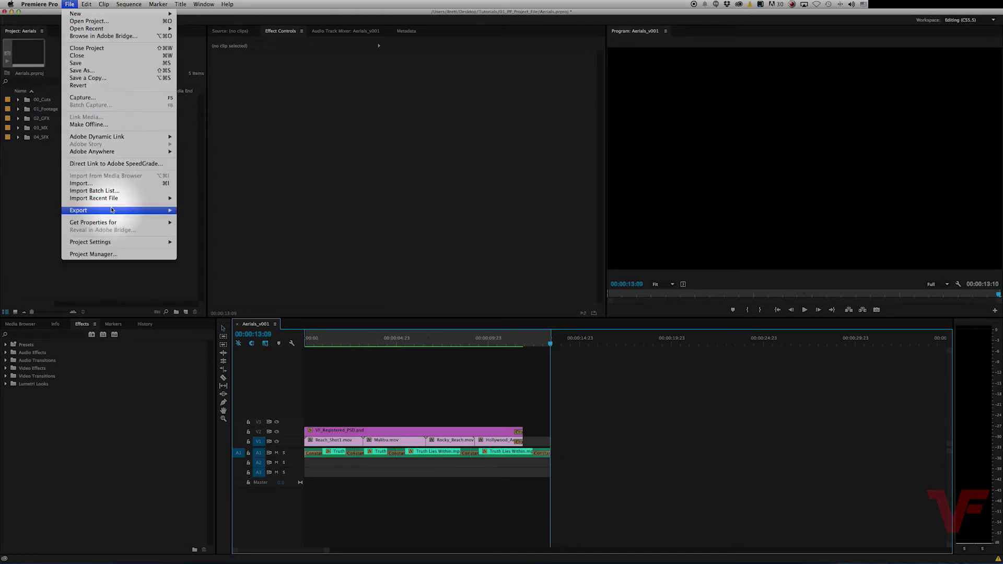
mouse_move(112, 210)
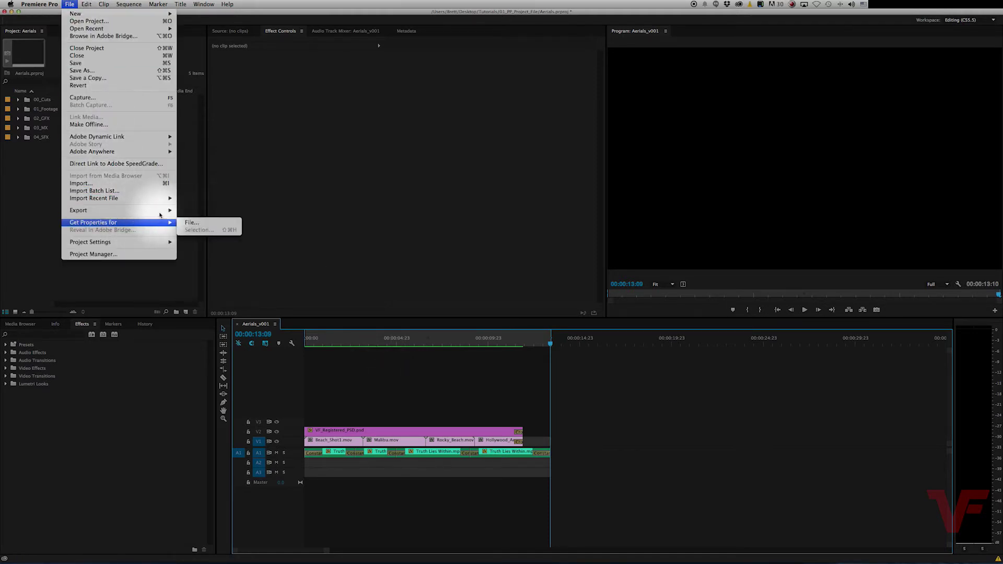
left_click(203, 211)
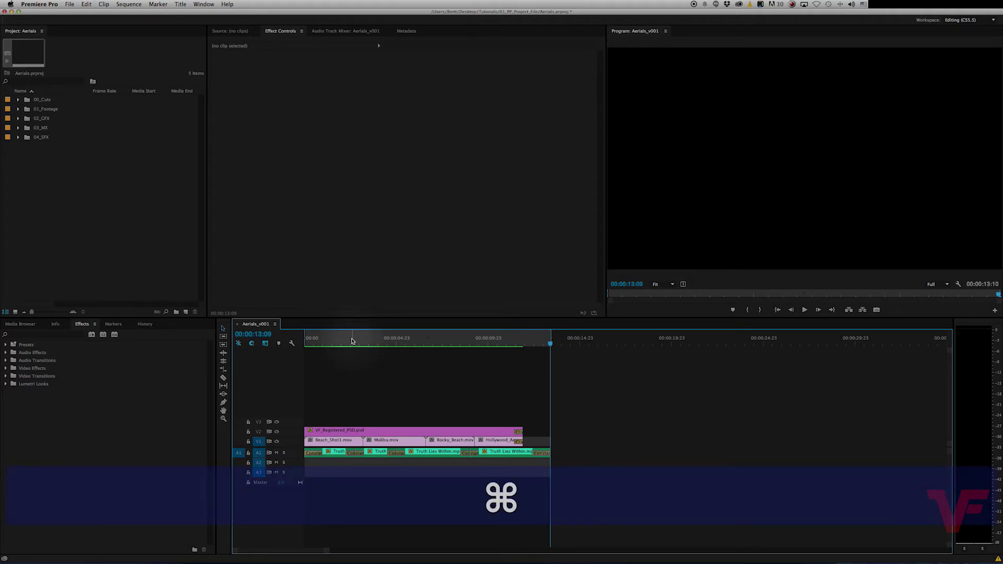
key("super+m")
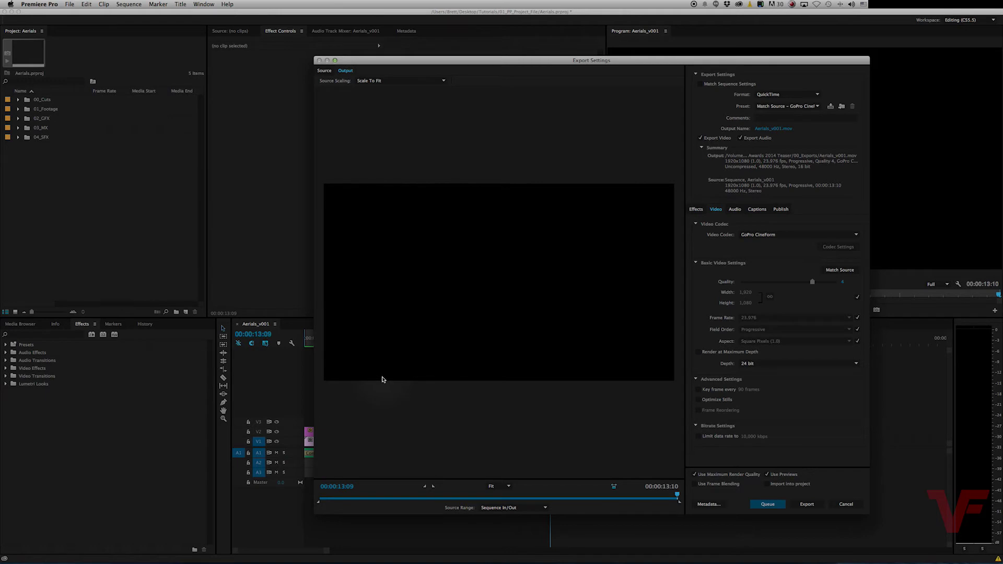
Step: Match the export to the sequence settings, enable Maximum Render Quality and Use Previews, and open the output name
left_click(702, 84)
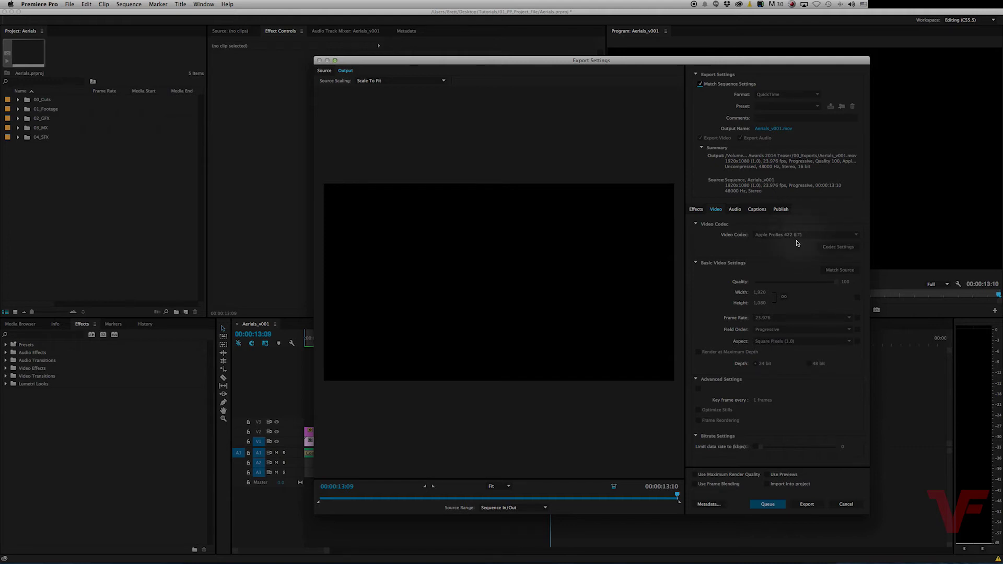
left_click(694, 474)
left_click(766, 476)
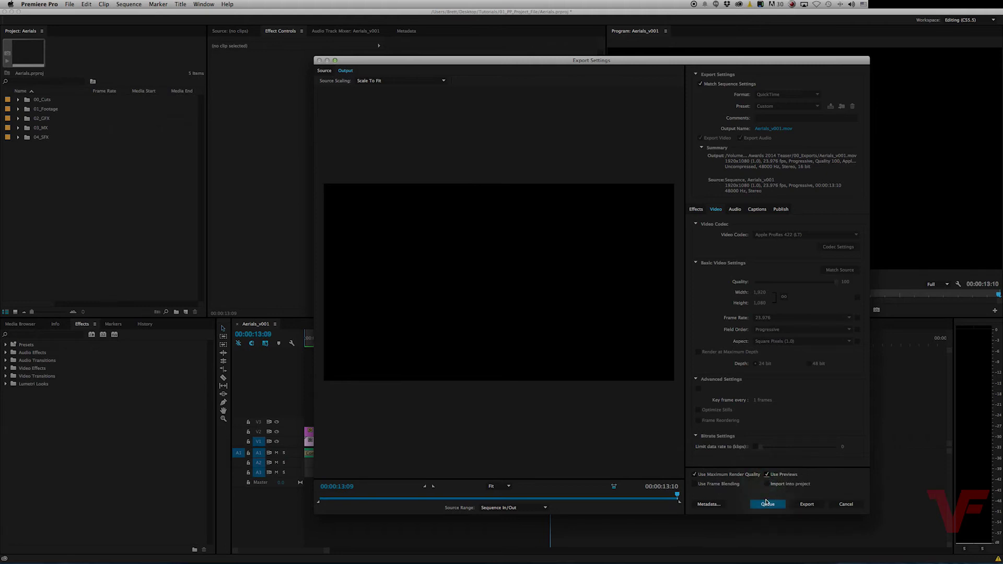
left_click(780, 130)
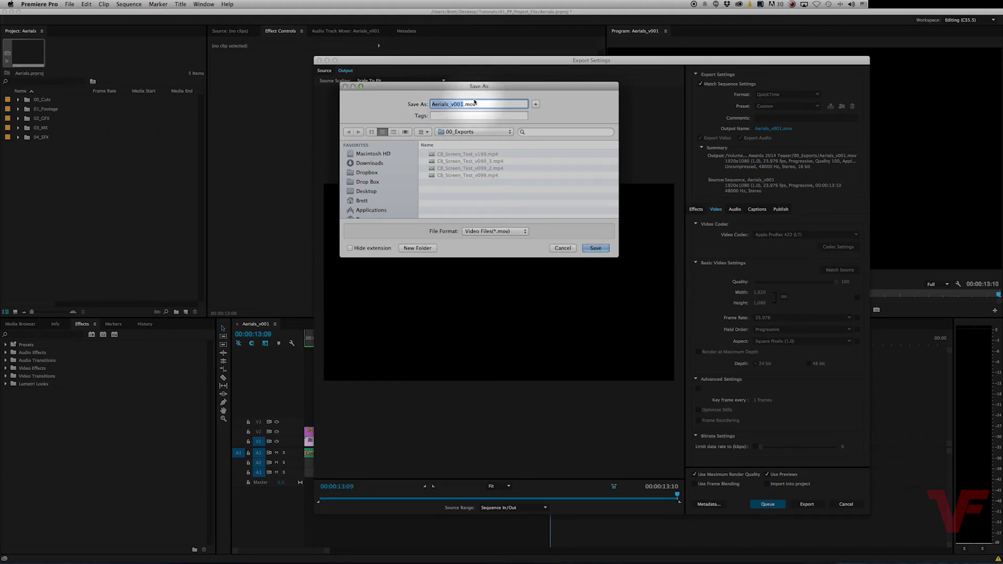
Step: Save the output as Aerials_v001.mov in 00_Exports and turn off Match Sequence Settings
left_click(595, 248)
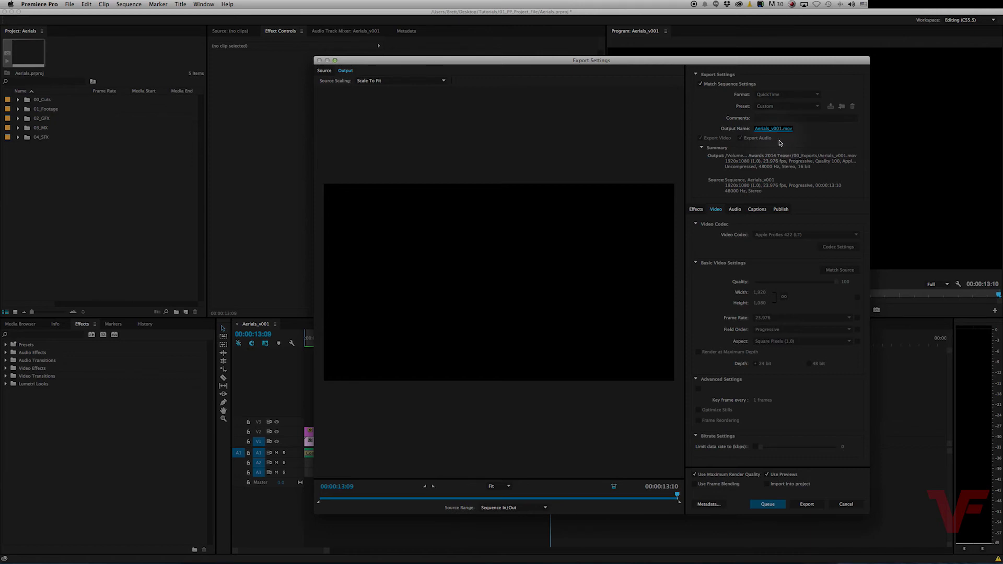
left_click(700, 84)
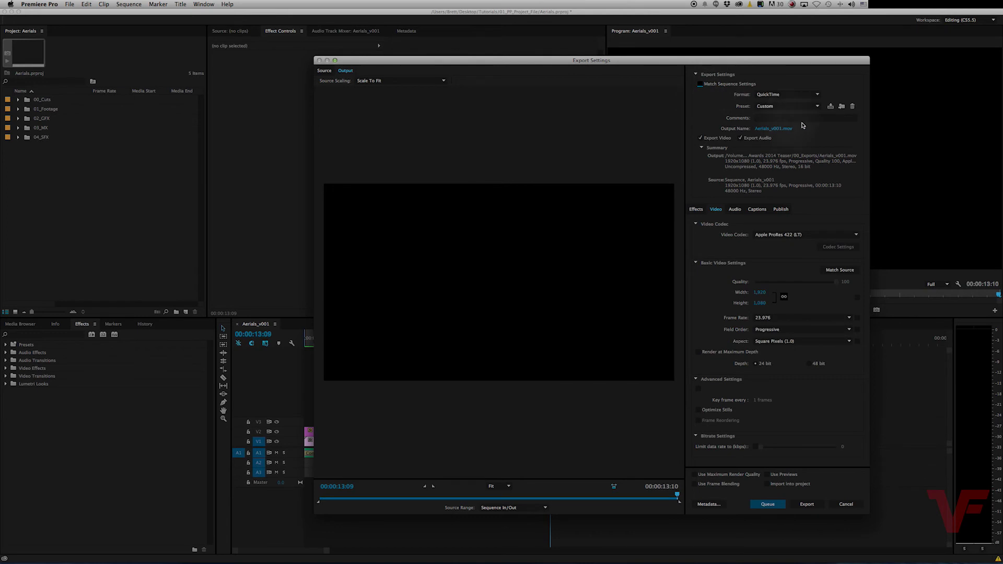
Step: Switch the export format to H.264 so the output becomes Aerials_v001.mp4
left_click(816, 95)
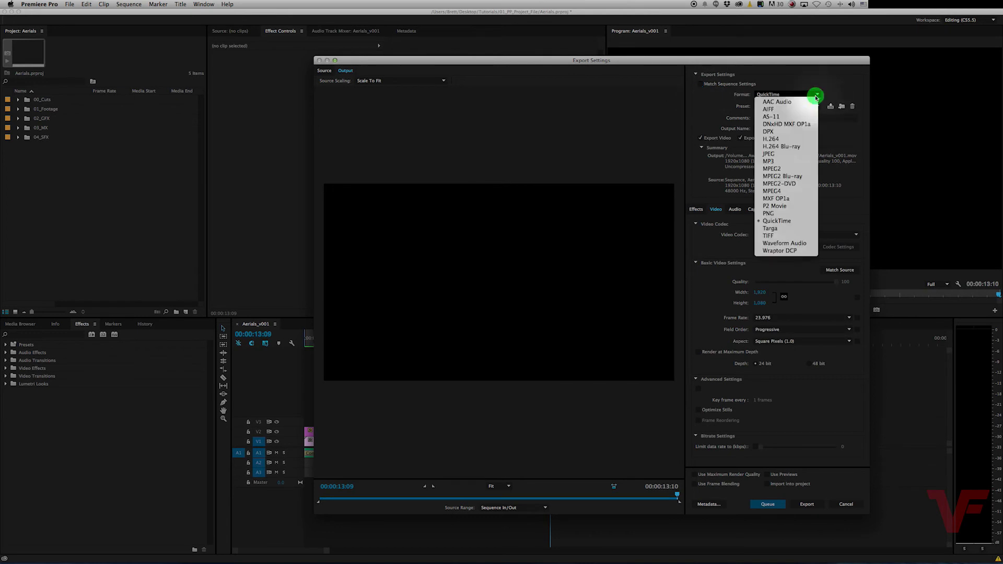
left_click(774, 95)
left_click(818, 95)
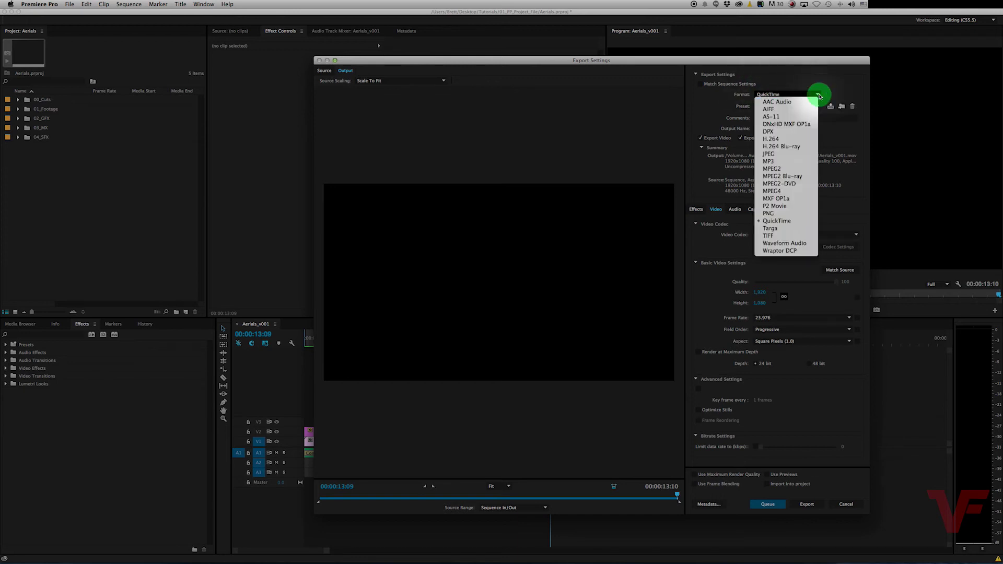
left_click(784, 139)
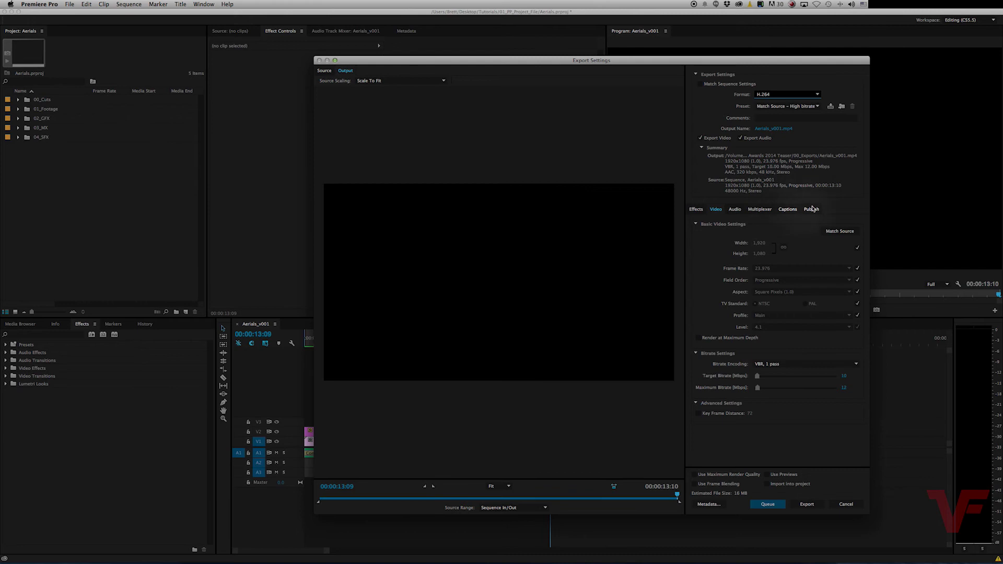
Step: Apply the Vimeo_HD_1080 preset and set the target bitrate to 15 Mbps
left_click(816, 106)
left_click(817, 121)
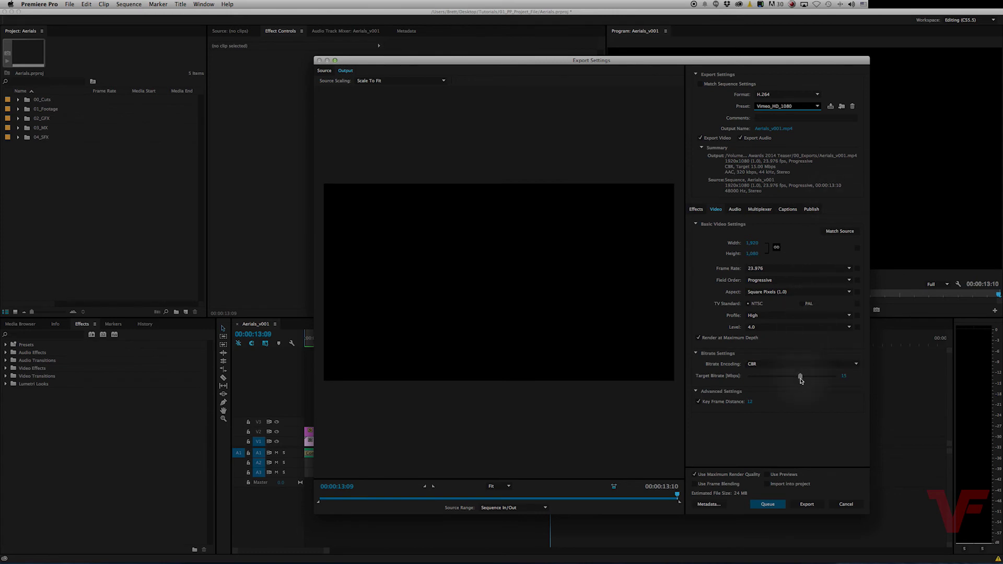
mouse_move(801, 379)
left_mouse_down()
mouse_move(829, 379)
mouse_move(766, 382)
mouse_move(784, 380)
left_mouse_up()
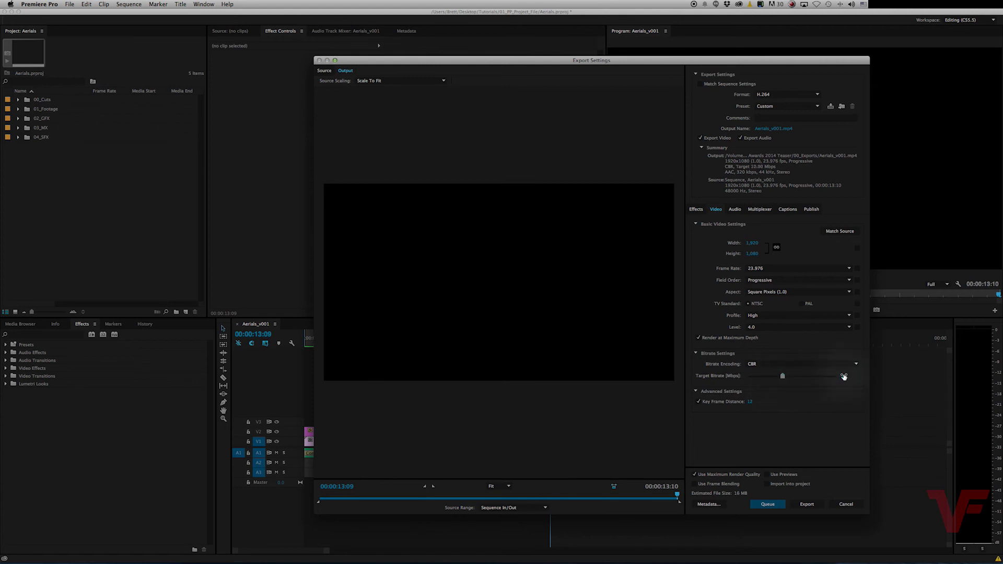
left_click(844, 376)
type("15")
key("Return")
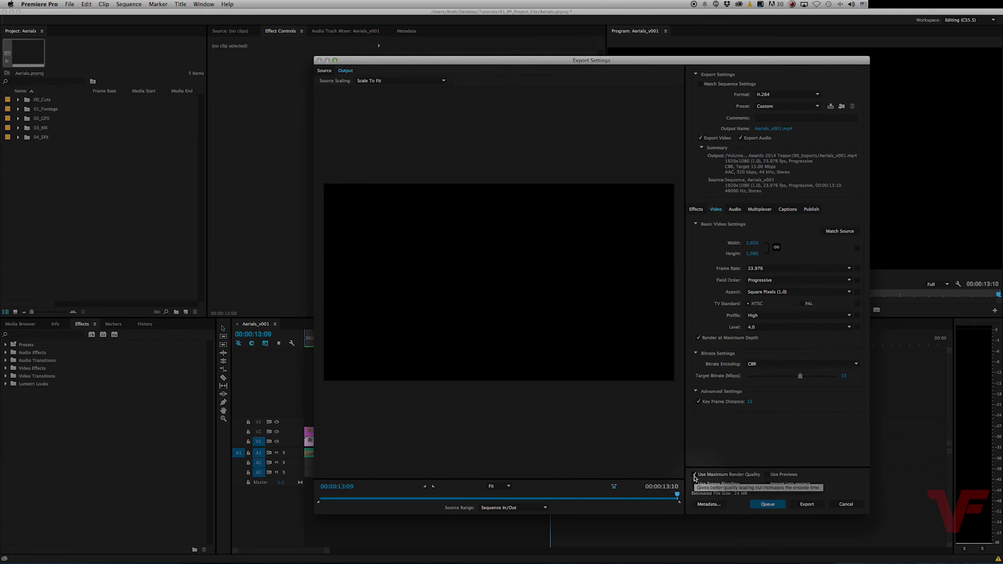
Step: Enable Use Previews and keep Aerials_v001.mp4 in 00_Exports as the output file
left_click(766, 475)
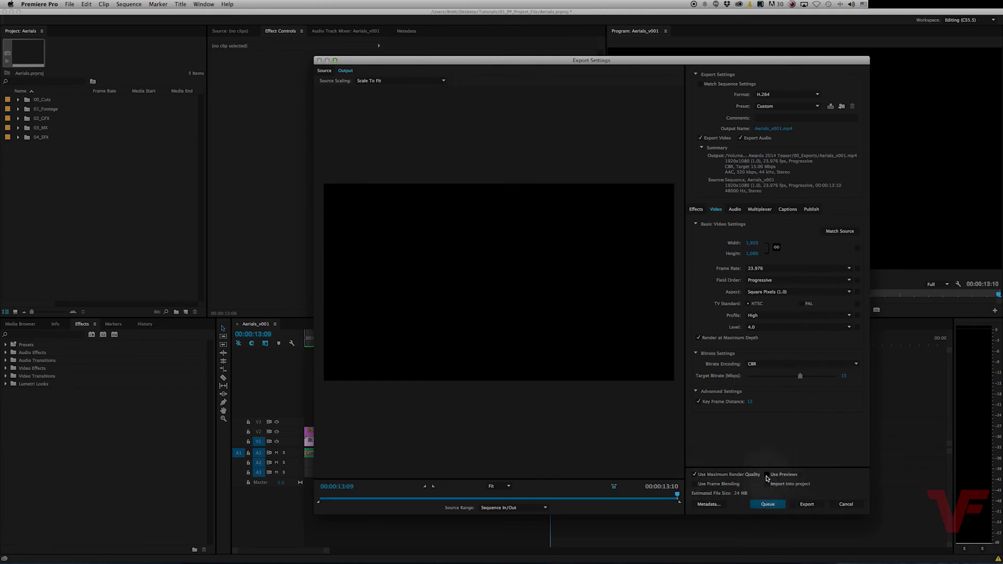
left_click(774, 128)
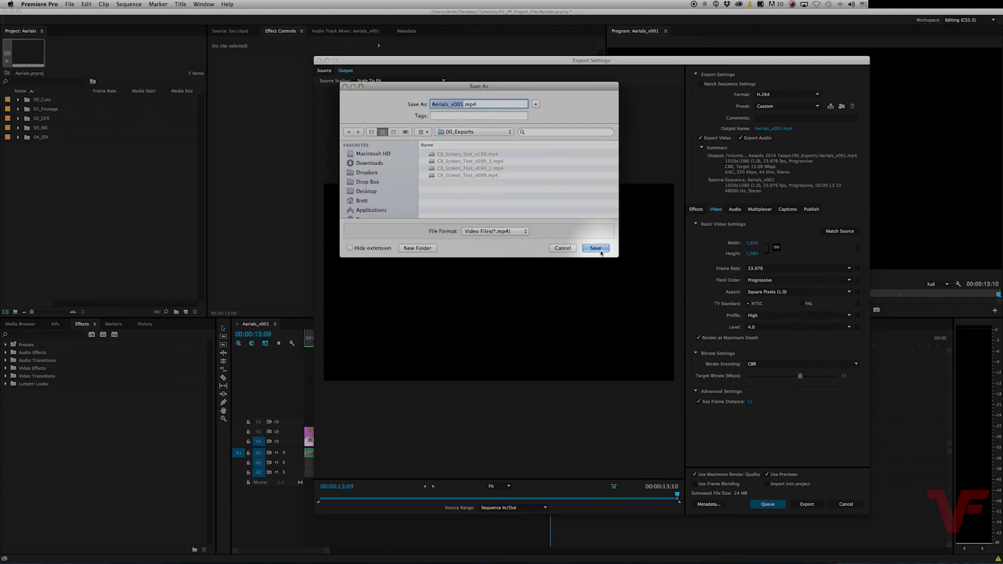
left_click(596, 248)
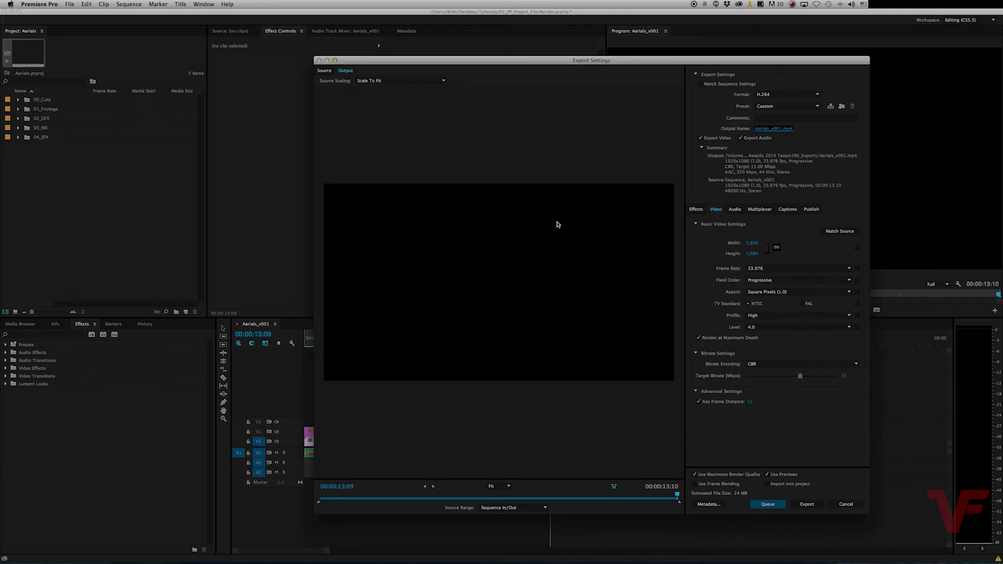
Step: Export Aerials_v001.mp4 as H.264 at 1920x1080, CBR 15 Mbps, and let encoding finish
left_click(806, 504)
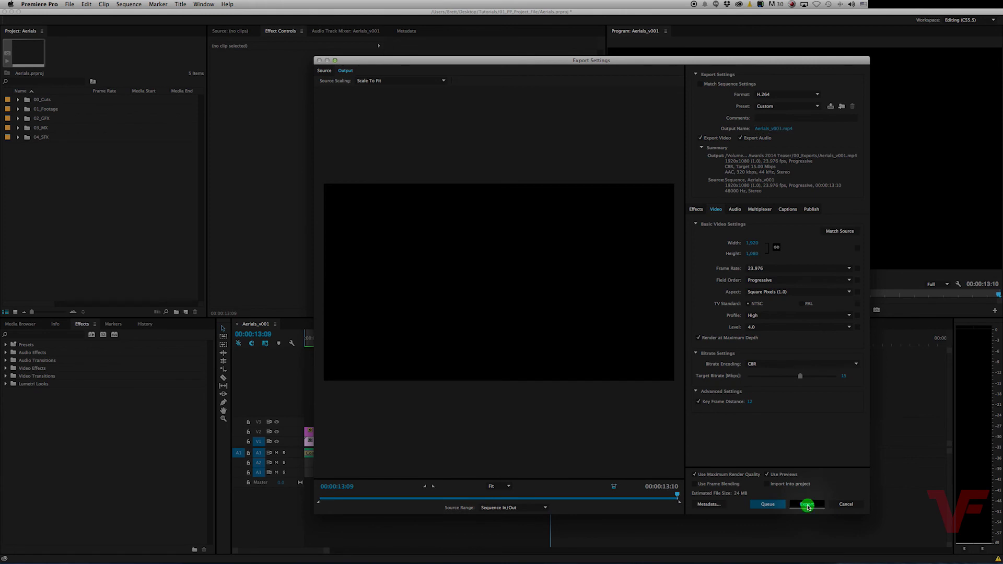